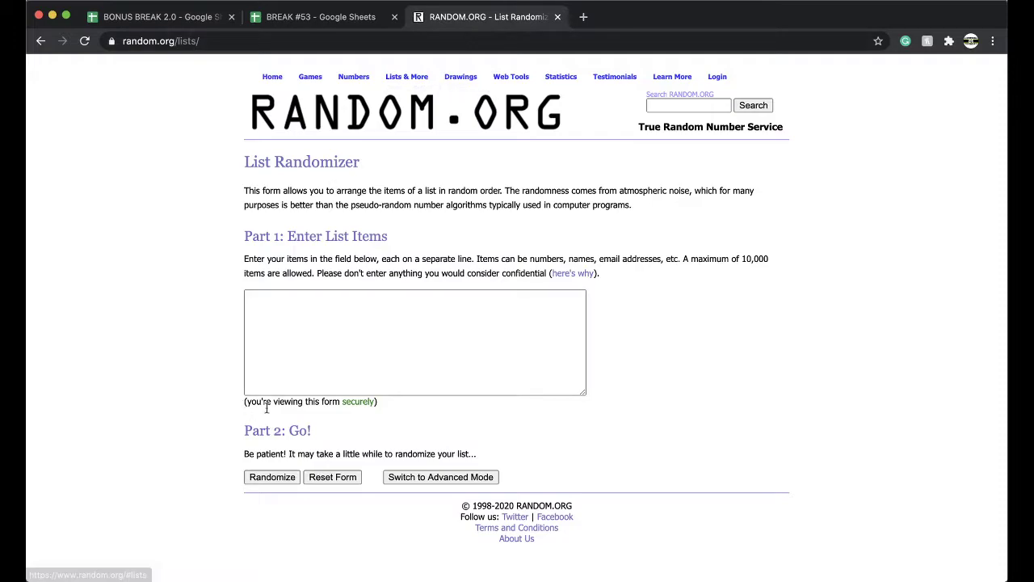
Step: Shuffle the 157 numbers in RANDOM.ORG, re-randomizing four times until the order starts 120, 62, 33
left_click(385, 336)
left_click(273, 478)
scroll(279, 483, "down", 8)
scroll(280, 485, "down", 15)
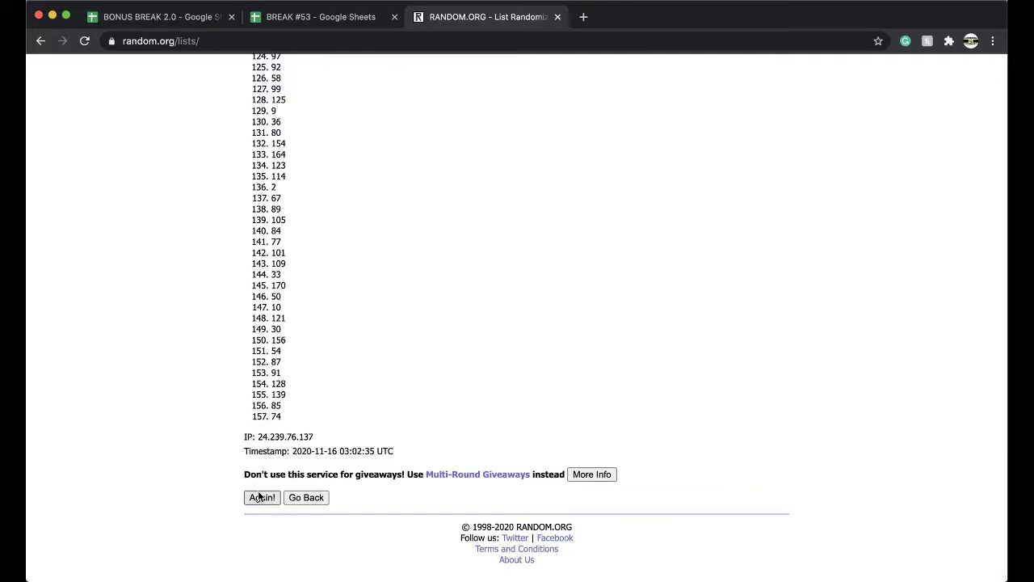
left_click(261, 496)
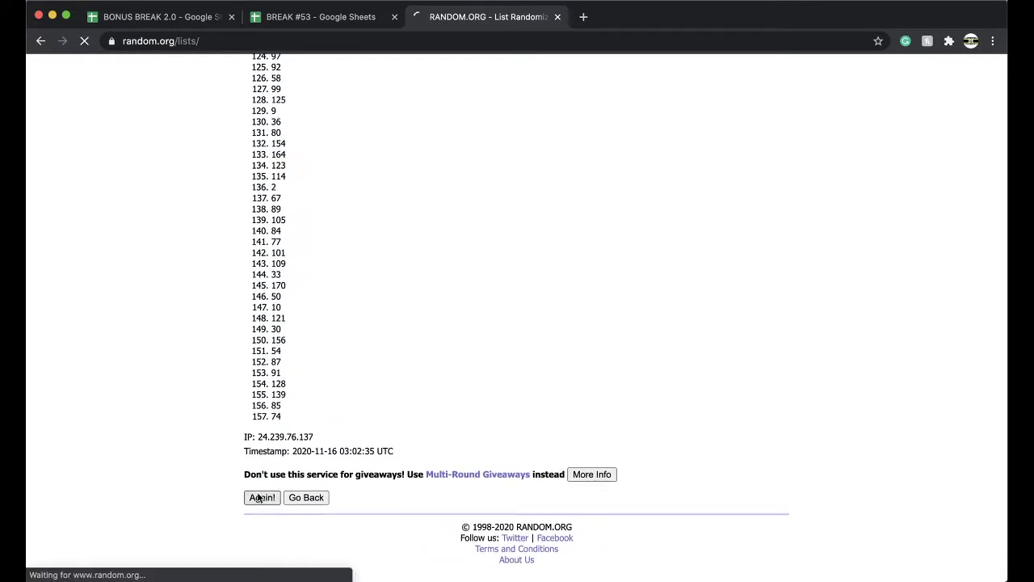
scroll(258, 495, "down", 15)
left_click(261, 497)
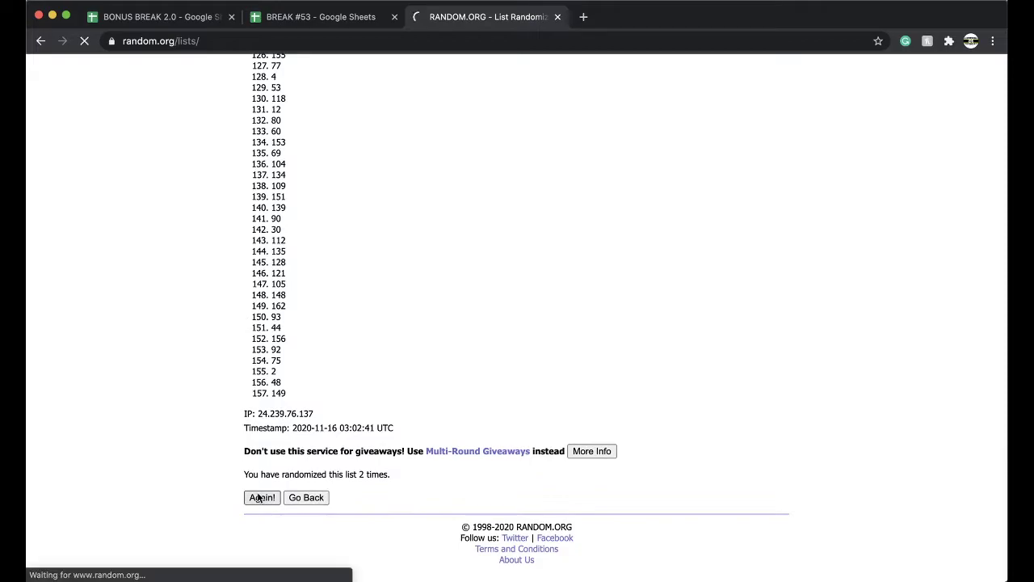
left_click(258, 497)
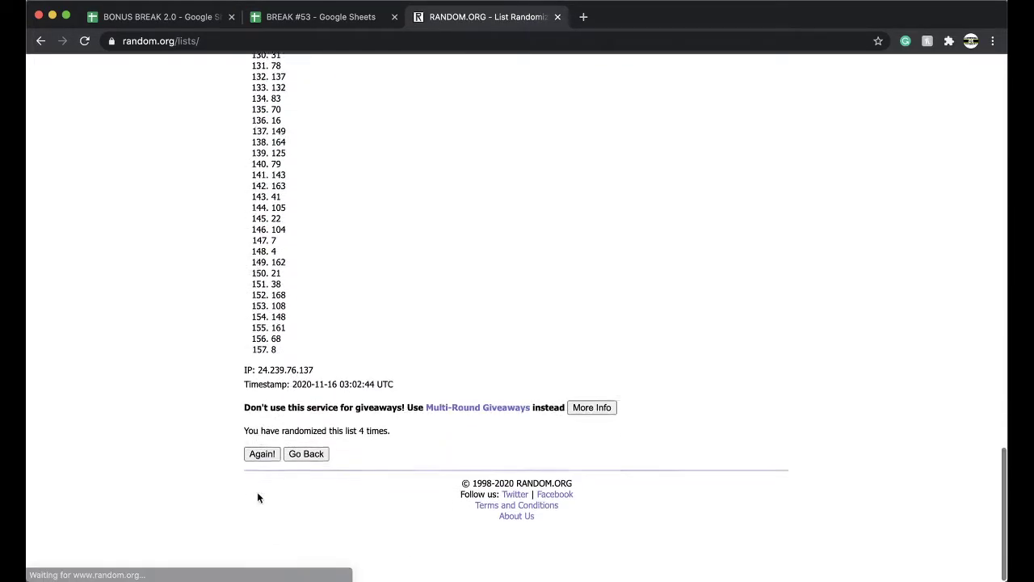
left_click(258, 496)
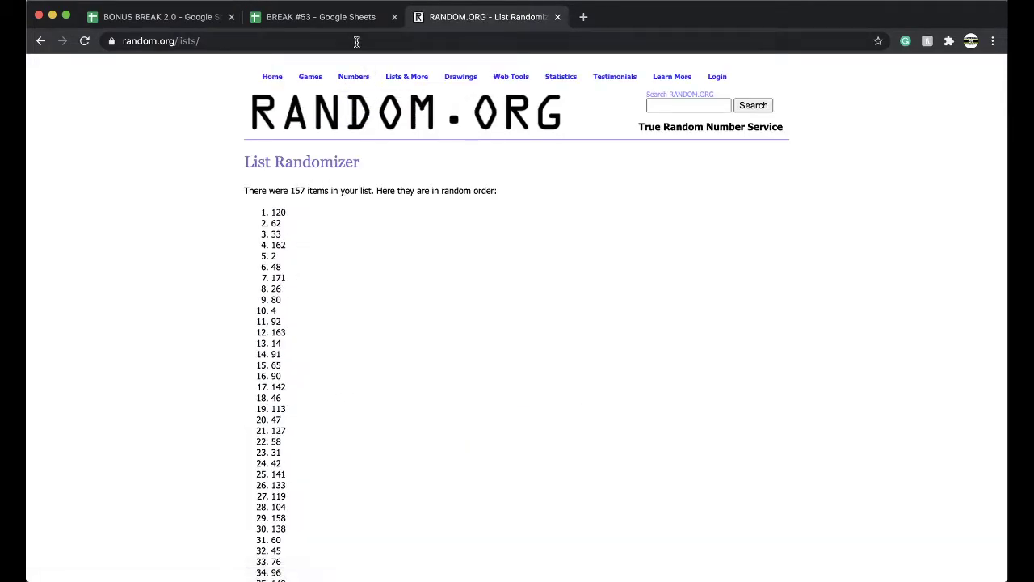
Step: In the BREAK #53 spreadsheet, highlight the 120 cell in column E yellow
left_click(346, 23)
scroll(452, 252, "down", 20)
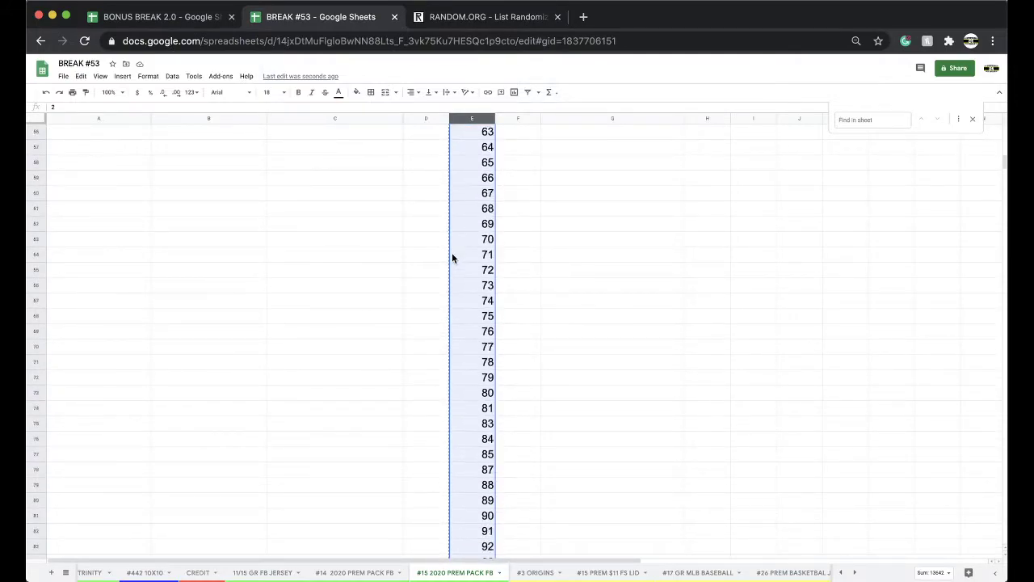
scroll(508, 336, "down", 6)
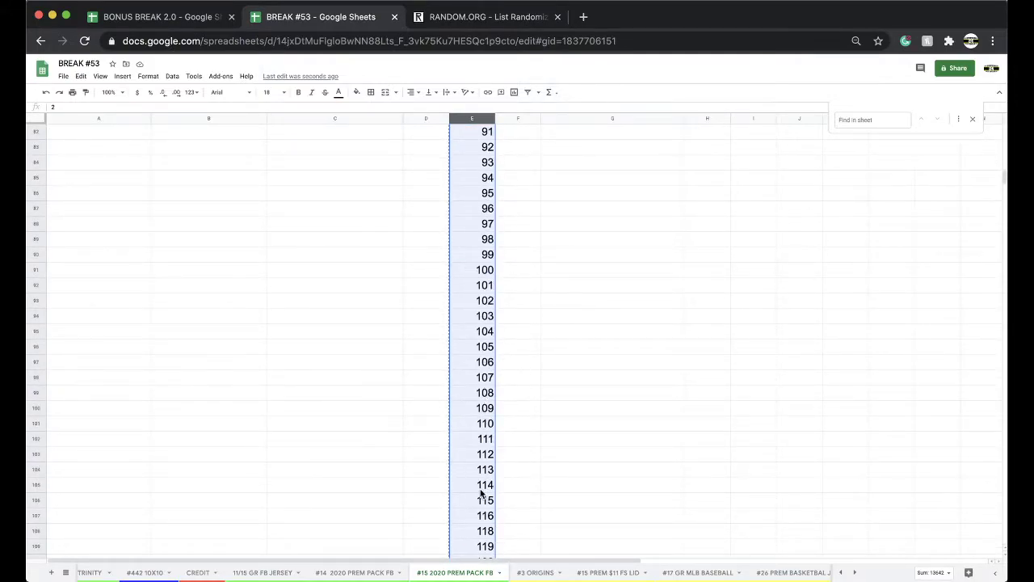
scroll(481, 477, "down", 1)
left_click(478, 486)
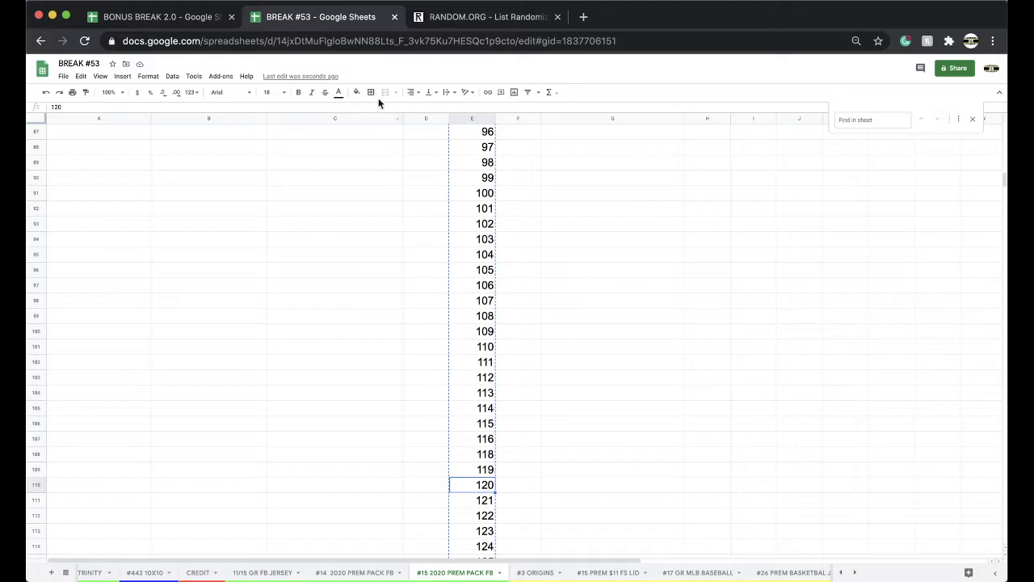
left_click(357, 93)
left_click(388, 134)
right_click(451, 572)
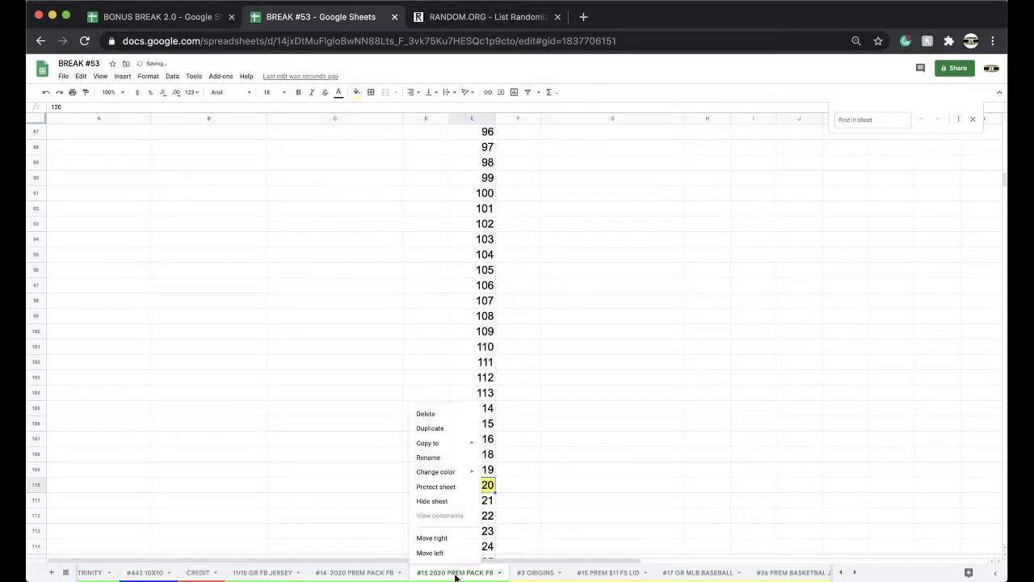
Step: Duplicate the #15 2020 PREM PACK FB sheet and name the copy #16 2020 PREM PACK FB
left_click(454, 436)
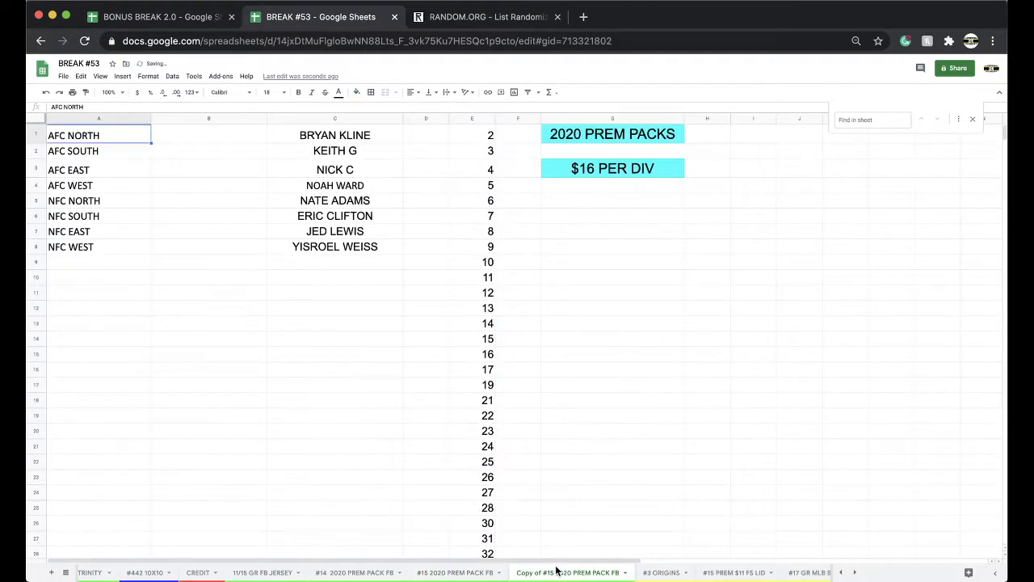
double_click(555, 573)
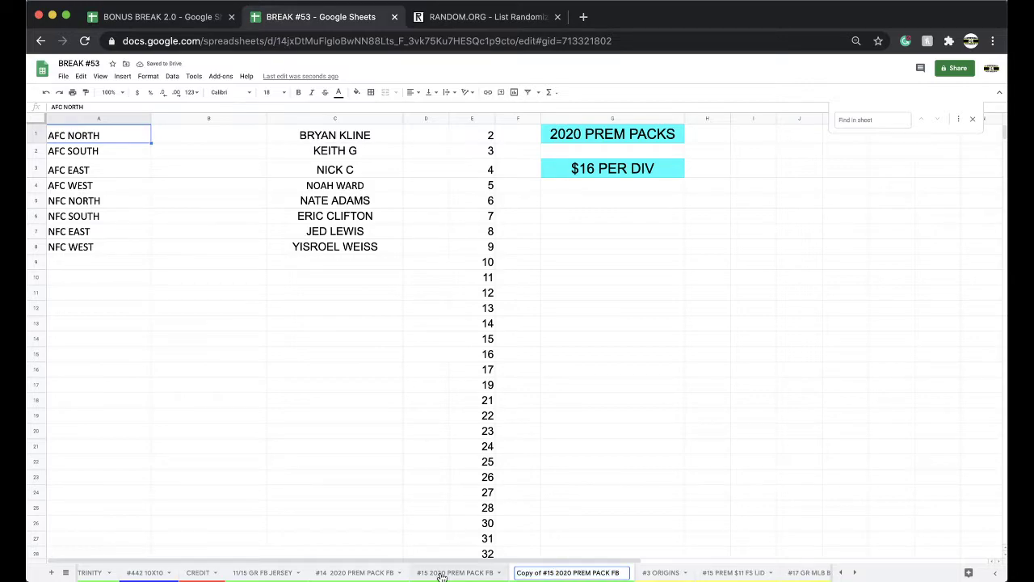
key("super+BackSpace")
type("#")
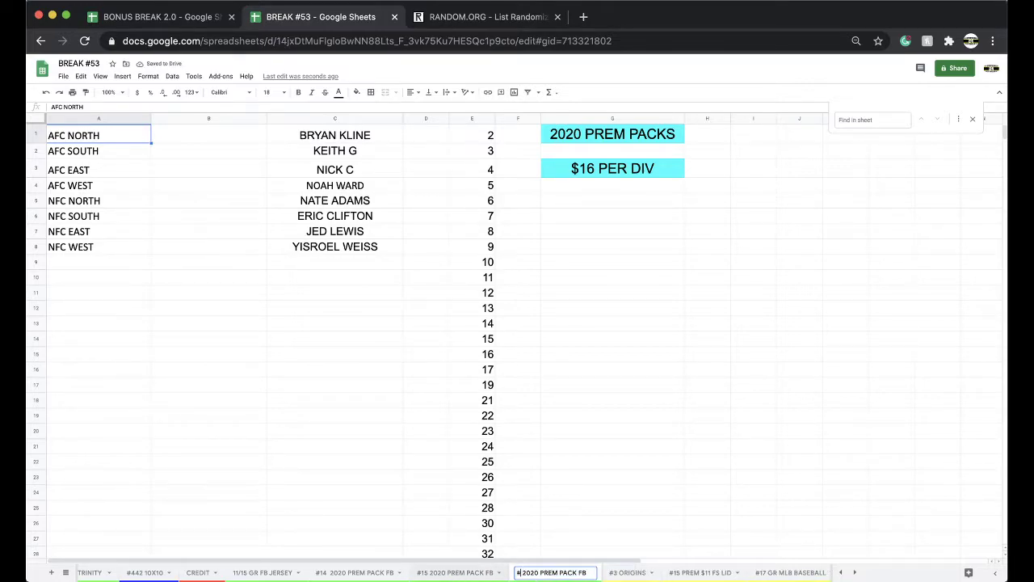
type("16")
left_click(591, 456)
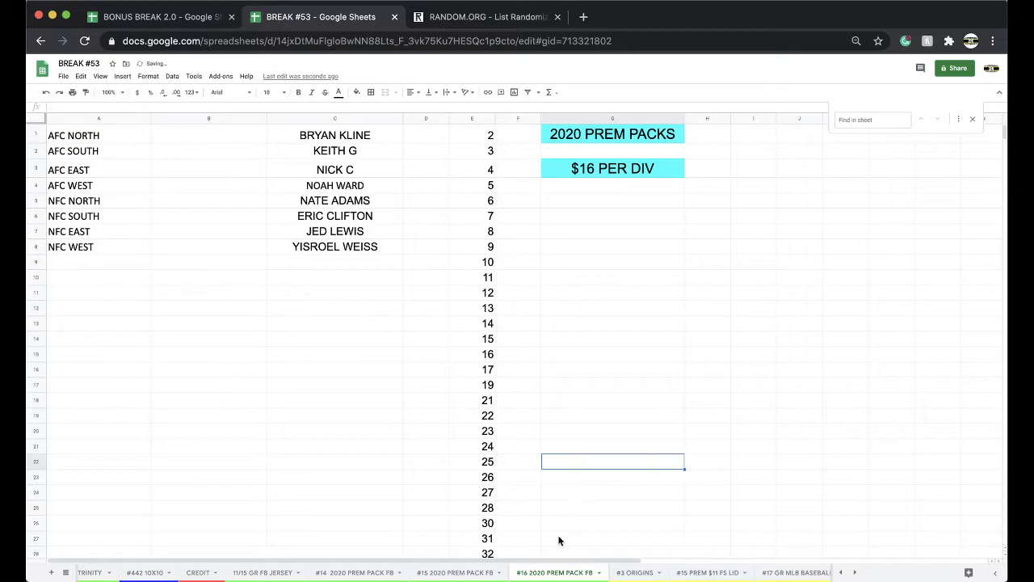
Step: Clear the copied names from column C on the #16 sheet
right_click(535, 571)
mouse_move(566, 473)
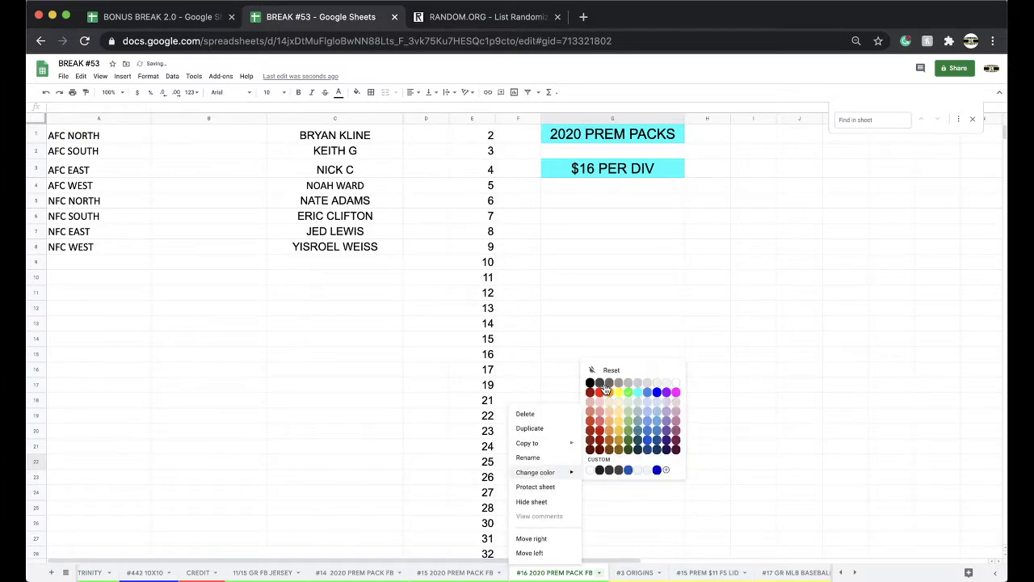
left_click(386, 213)
left_click(334, 119)
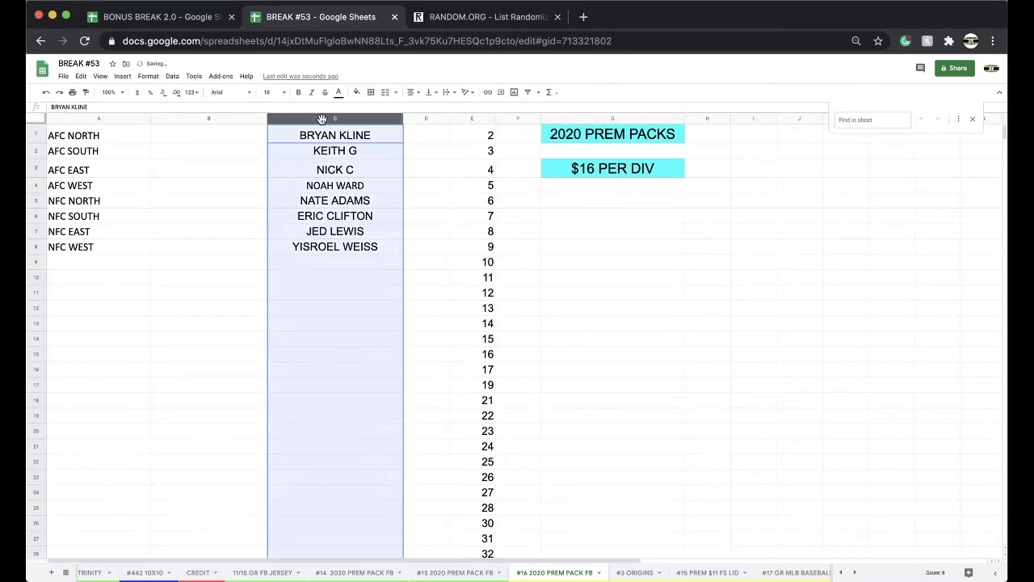
key("Delete")
Step: Delete the row holding 120 and move the #16 tab after #26 PREM BASKETBAL JERSEY
scroll(436, 352, "down", 20)
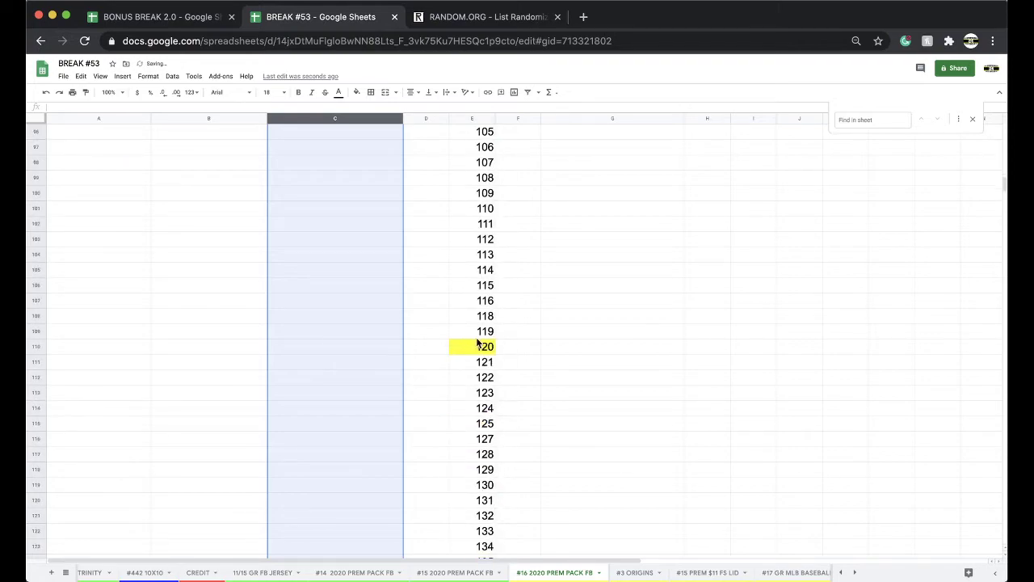
left_click(476, 337)
right_click(476, 346)
left_click(517, 392)
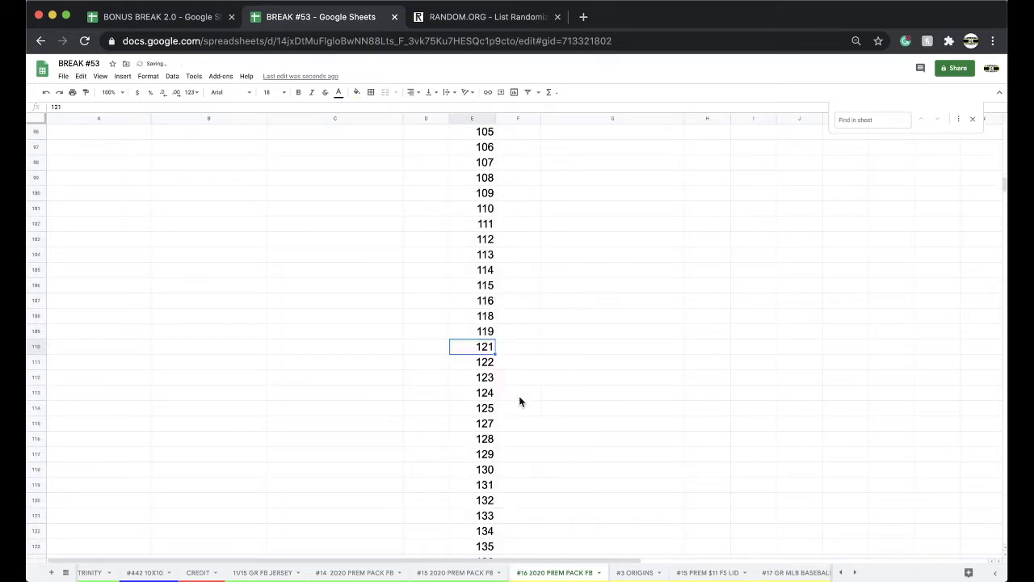
left_click(603, 461)
left_click_drag(570, 574, 711, 573)
Step: On #15 PREM $11 FS LID, enter the winner's name for NFC SOUTH in C6 and fill it yellow
left_click(398, 572)
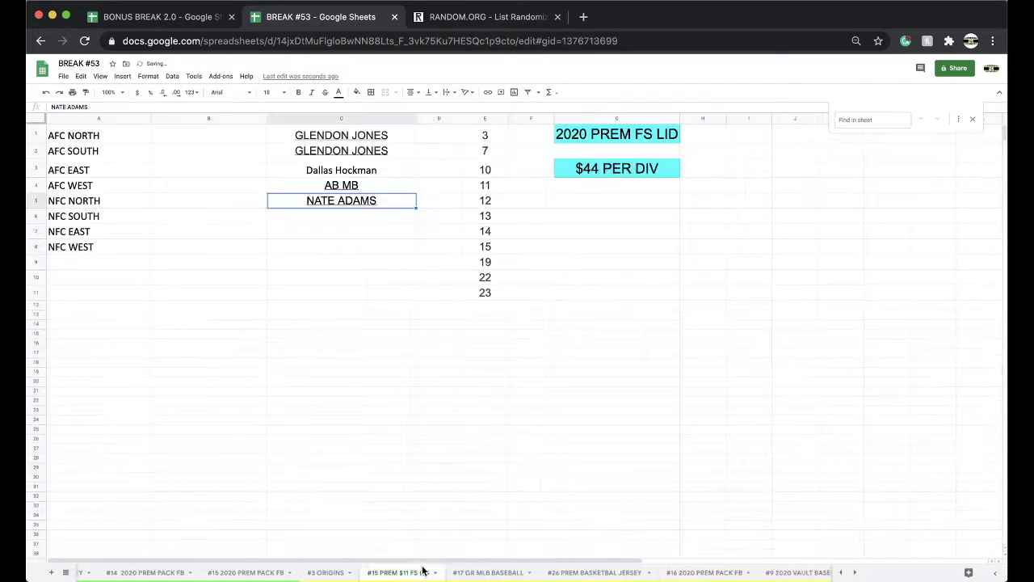
left_click(440, 573)
left_click(323, 218)
left_click(333, 243)
left_click(323, 218)
left_click(356, 91)
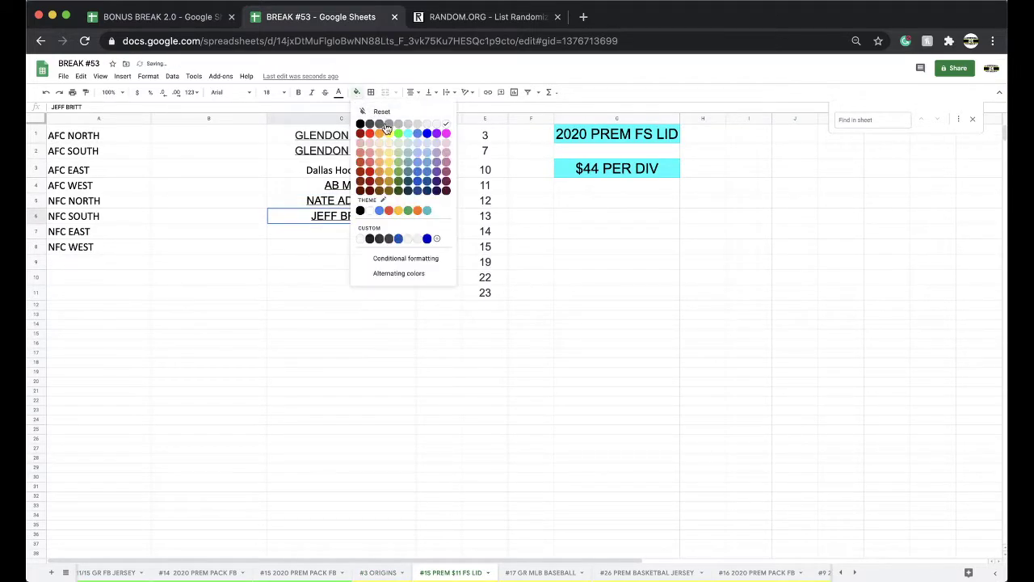
left_click(388, 133)
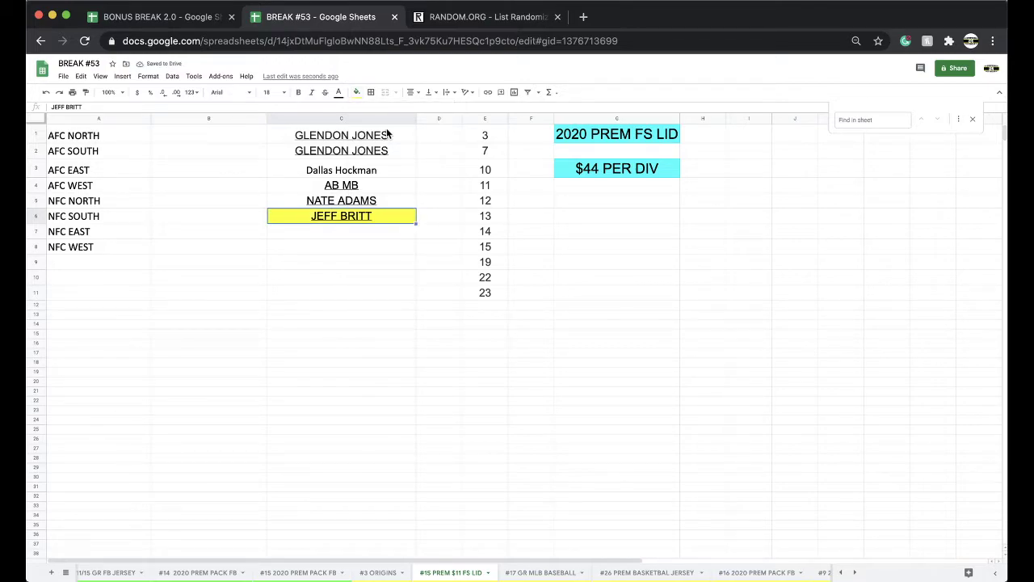
Step: Go back to #15 2020 PREM PACK FB and scroll up to row 1
left_click(322, 572)
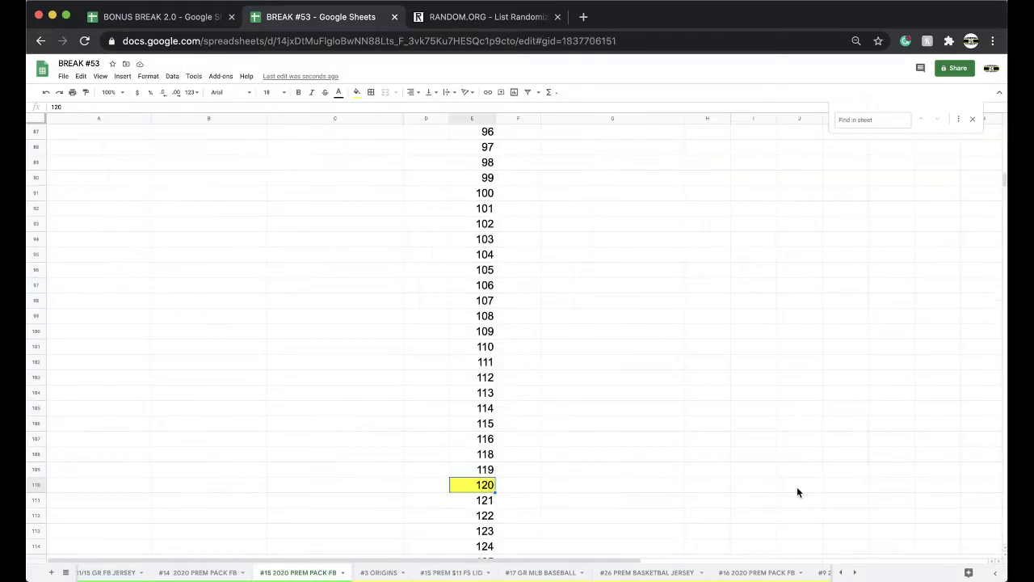
scroll(686, 486, "up", 15)
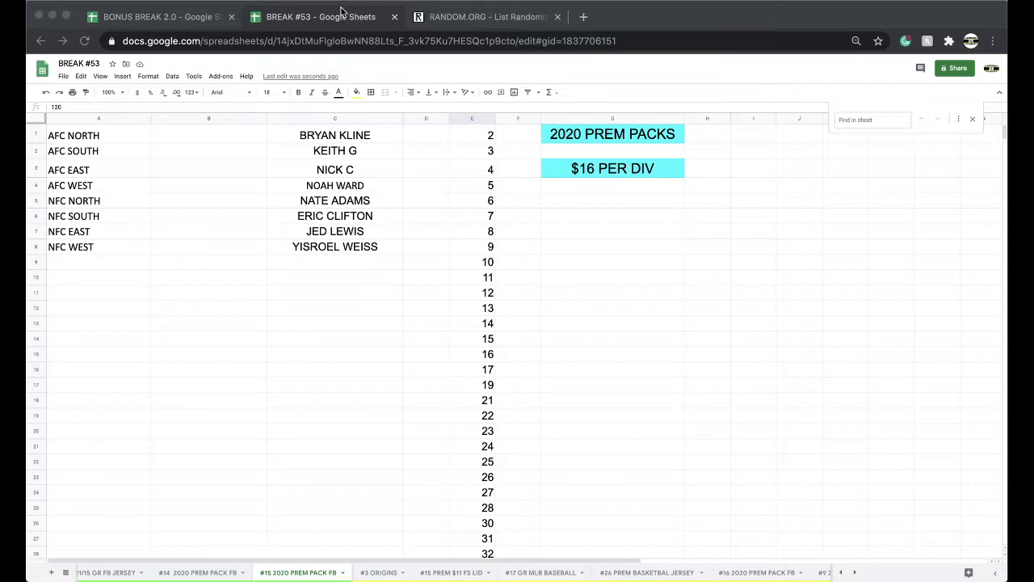
Step: Copy the eight names from C1:C8 and paste them into a fresh List Randomizer form
left_click(314, 141)
left_click(341, 247, "shift")
key("super+c")
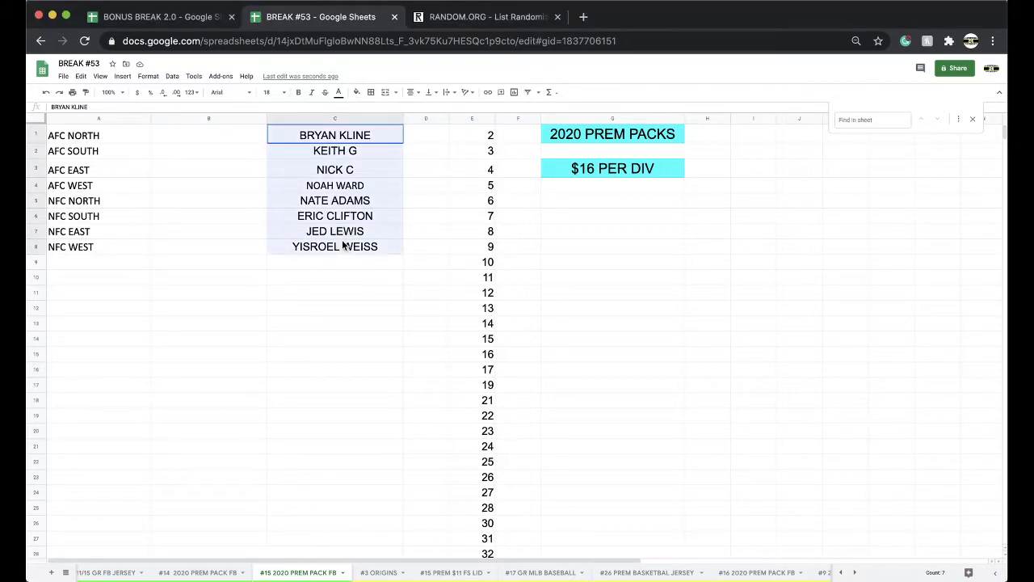
left_click(437, 18)
left_click(423, 40)
key("Return")
left_click(322, 296)
key("super+v")
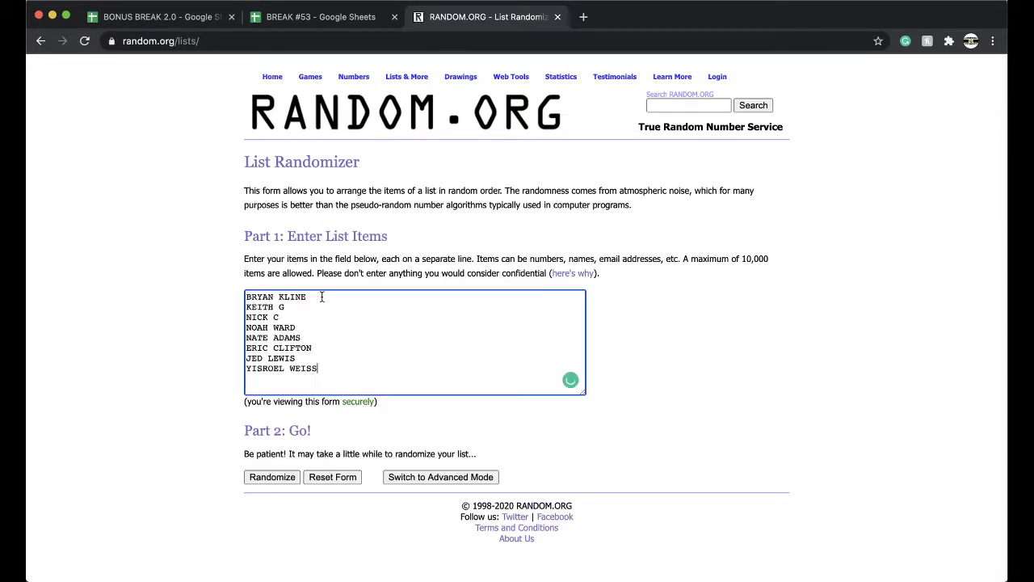
Step: Shuffle the eight names five times and copy the final order back toward cell B1
left_click(259, 480)
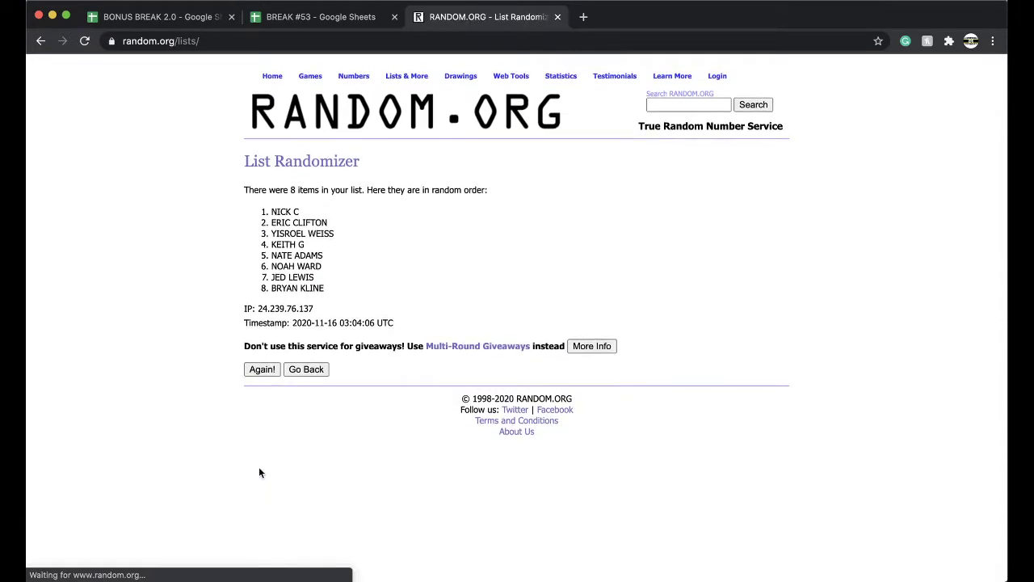
left_click(258, 370)
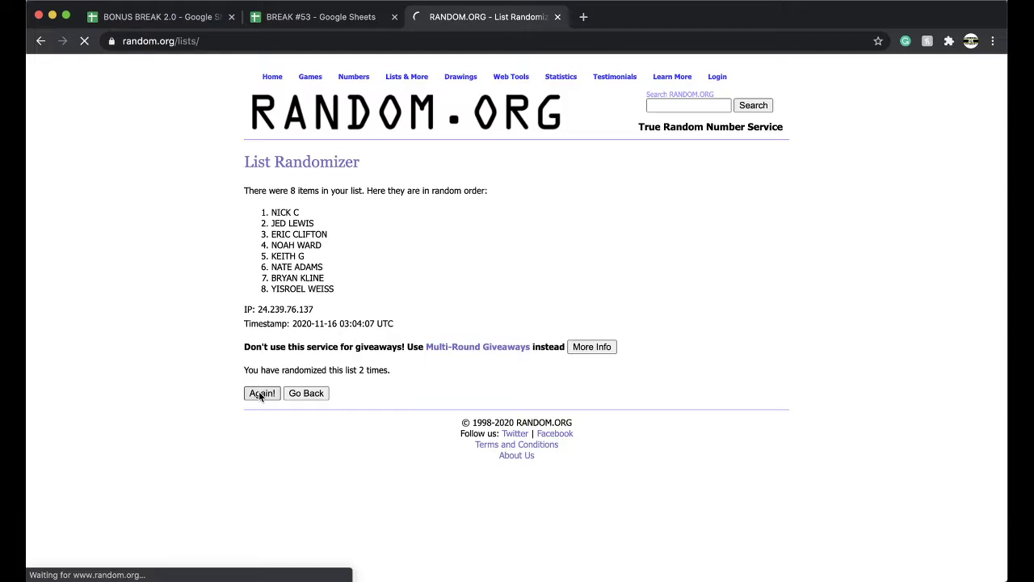
left_click(261, 393)
left_click(262, 392)
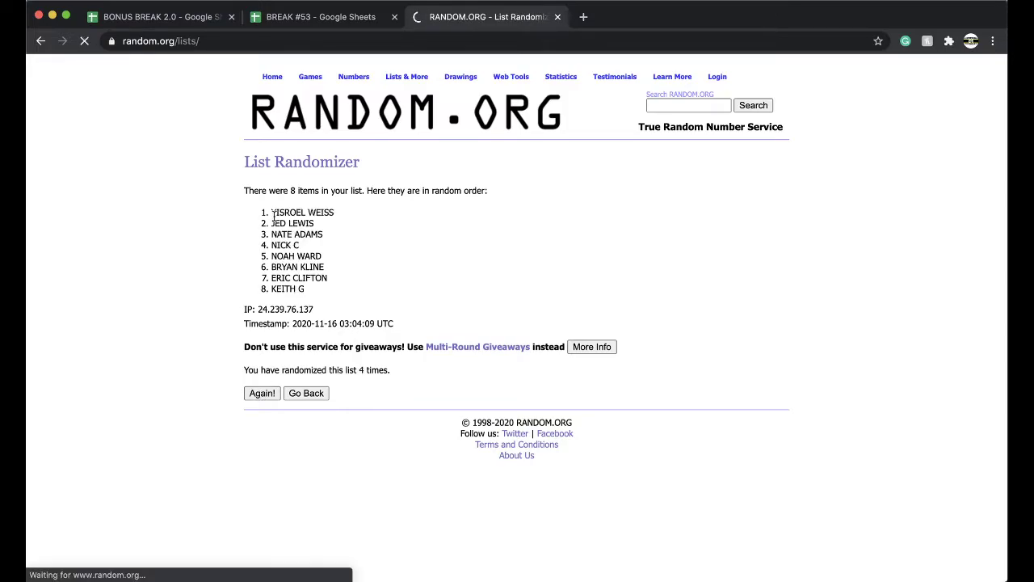
mouse_move(271, 210)
left_mouse_down()
mouse_move(342, 292)
mouse_move(259, 231)
mouse_move(254, 217)
left_mouse_up()
key("super+c")
left_click(338, 295)
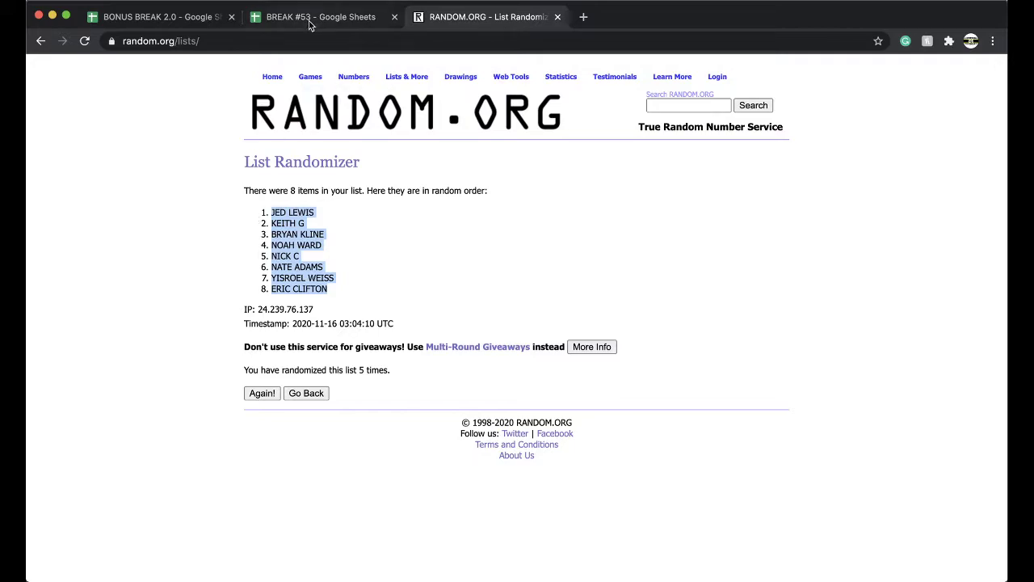
left_click(313, 17)
left_click(230, 139)
Step: Paste the shuffled names into B1:B8 and set their font size to 18
key("super+v")
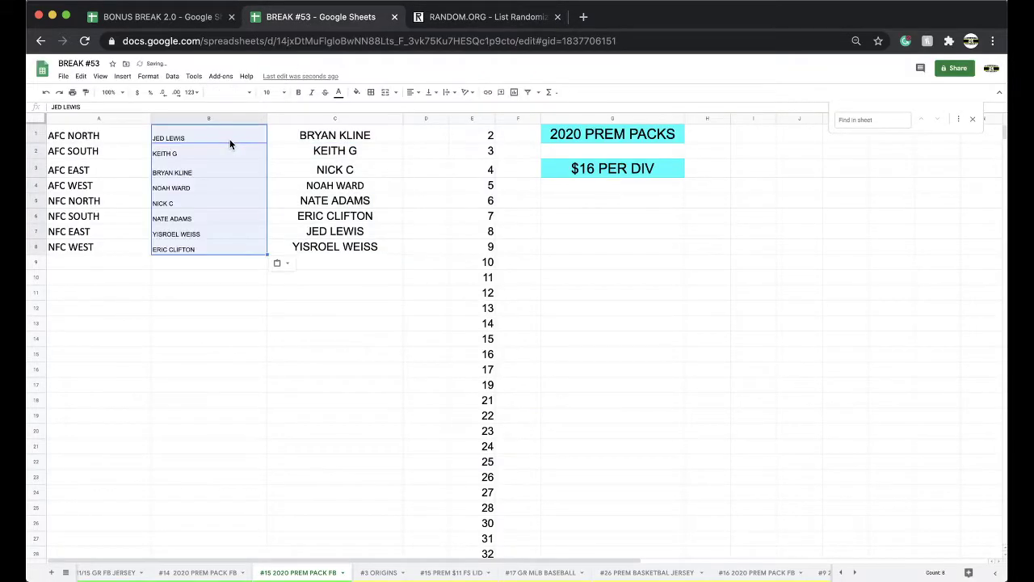
left_click(274, 92)
left_click(270, 226)
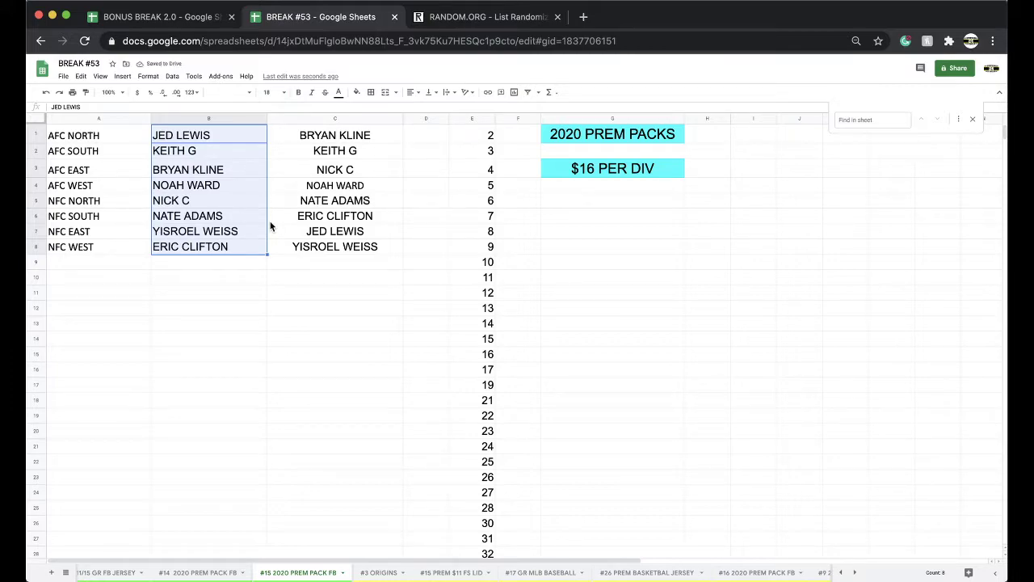
Step: Check each pasted name in cells B4 through B8
left_click(210, 189)
left_click(210, 203)
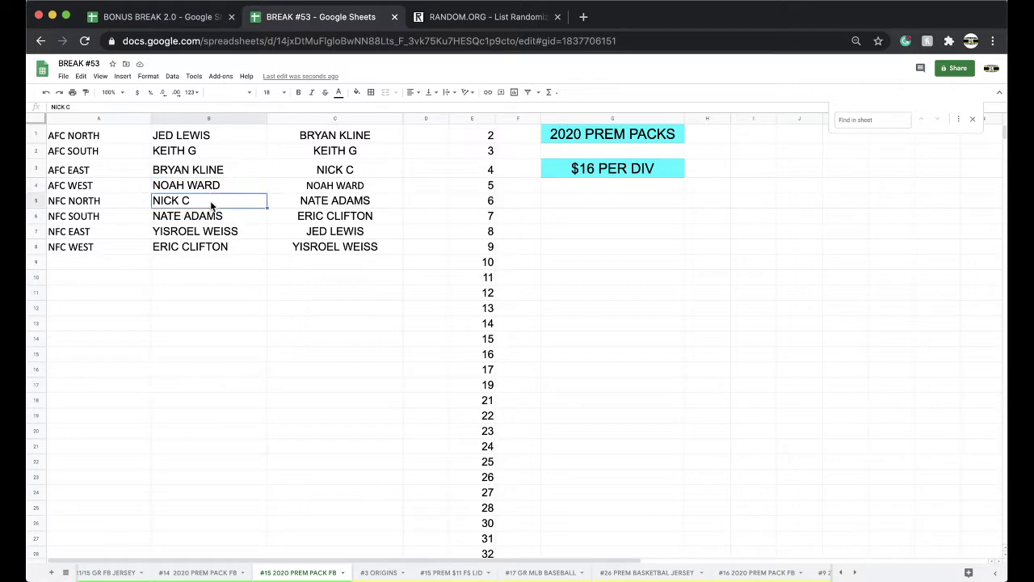
left_click(211, 218)
left_click(210, 233)
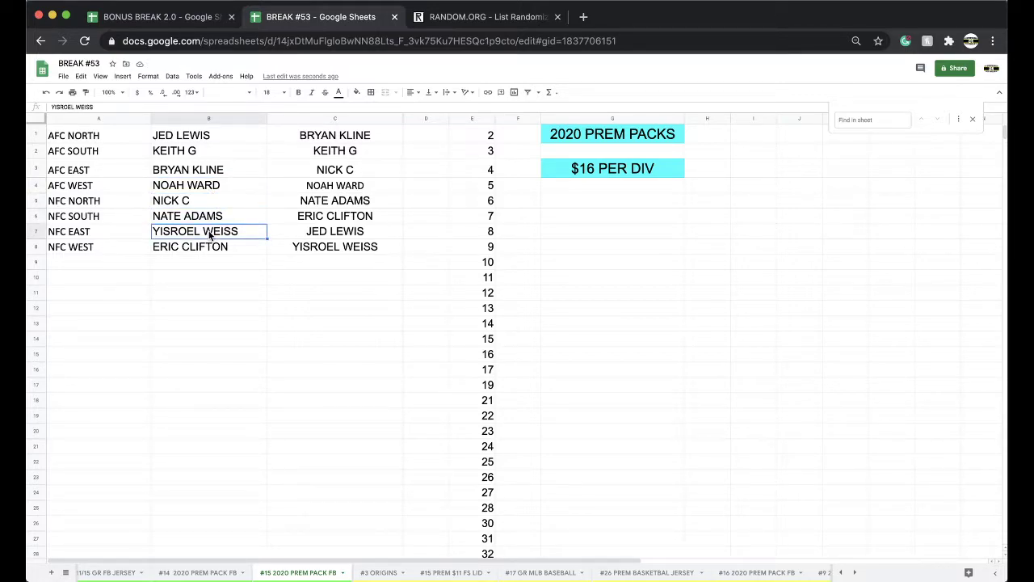
left_click(207, 249)
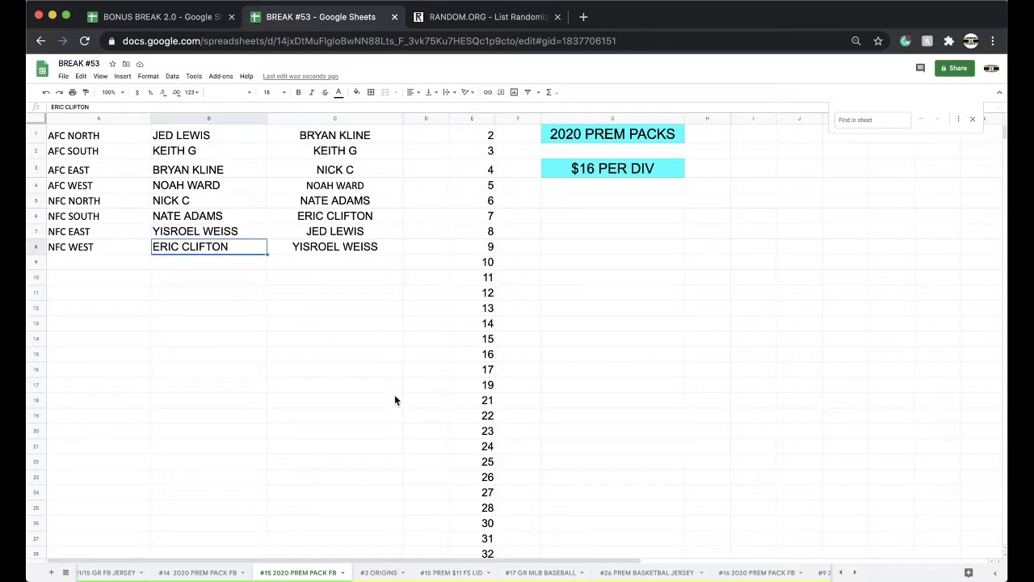
Step: On #3 ORIGINS, enter the winner's name in C26 beside Philadelphia Eagles and fill it yellow
left_click(386, 572)
left_click(327, 380)
type("MESINDO")
key("Return")
left_click(308, 379)
left_click(357, 91)
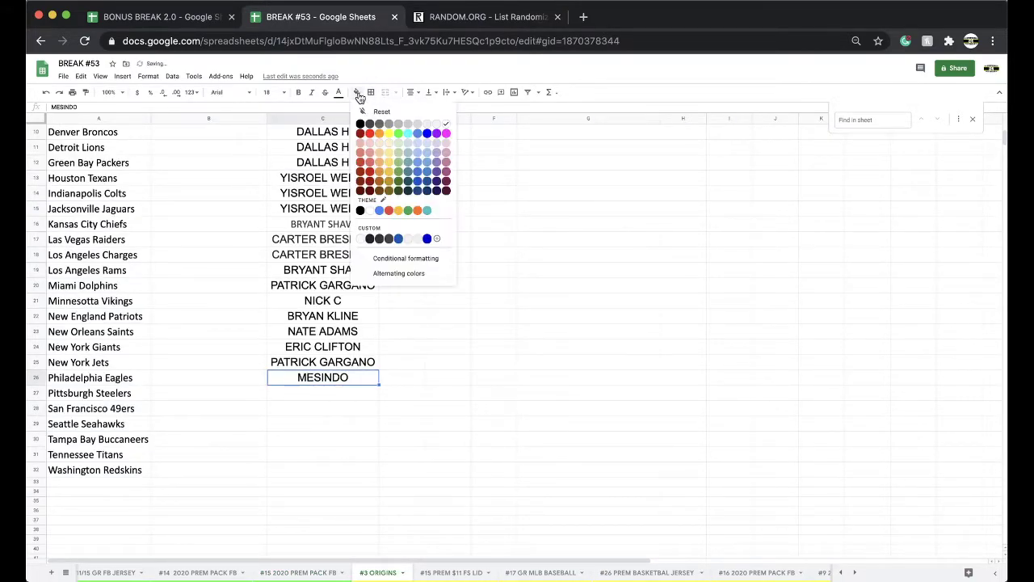
left_click(385, 132)
left_click(300, 573)
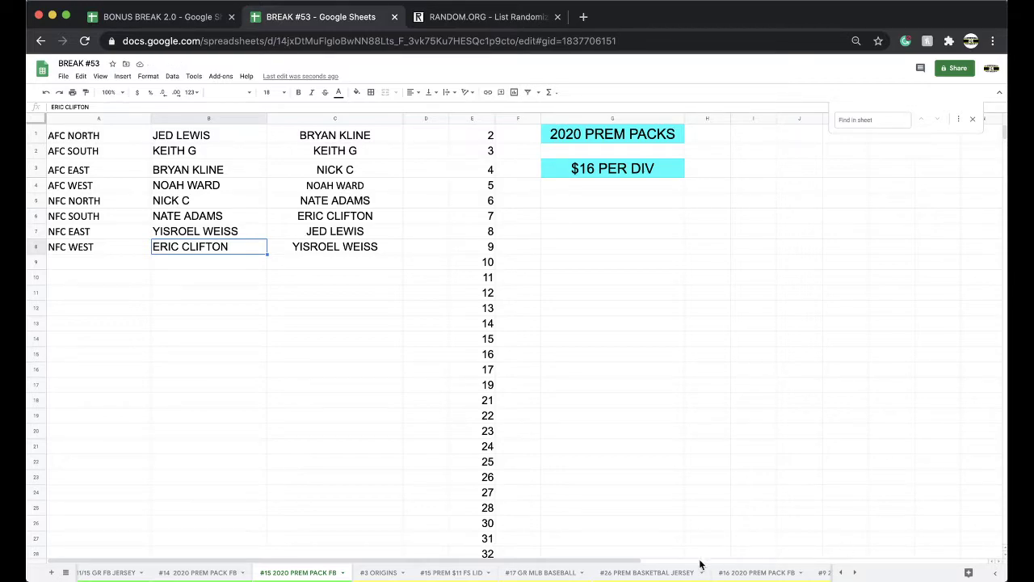
Step: Reset the yellow fill on a winner's cell in #15 PREM $11 FS LID, then view #3 ORIGINS
left_click(447, 573)
left_click(360, 96)
left_click(366, 107)
left_click(377, 572)
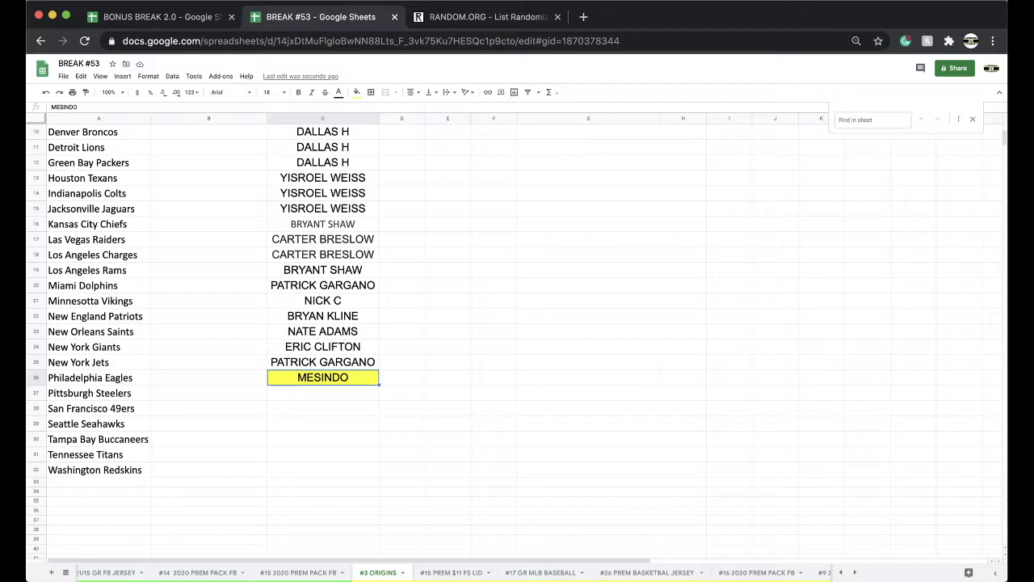
Step: Switch to #15 2020 PREM PACK FB to view each division's shuffled participant
left_click(291, 572)
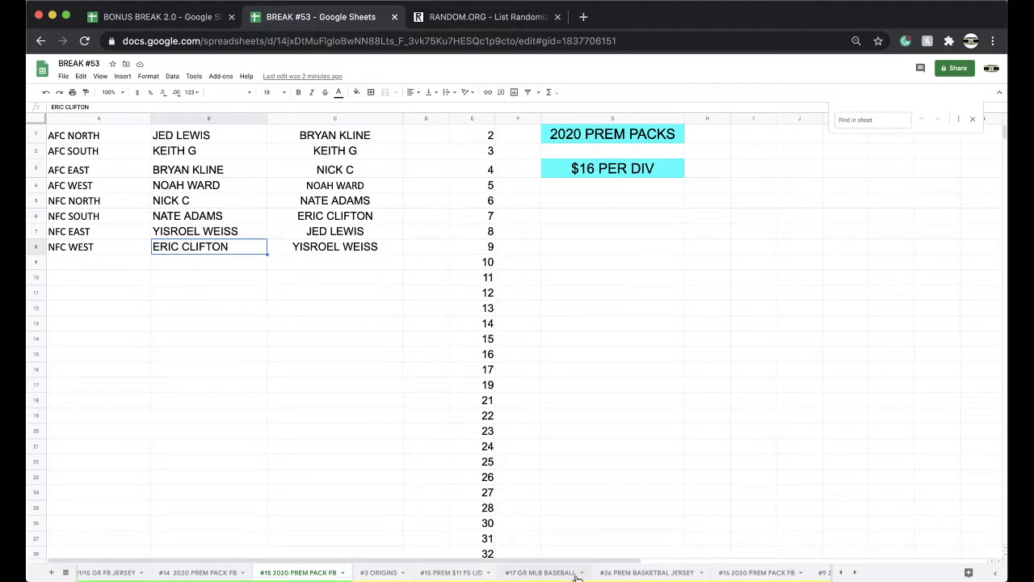
Step: On the #16 2020 PREM PACK FB sheet, enter the AFC NORTH winner's name in C1
left_click(725, 572)
scroll(309, 167, "up", 5)
scroll(310, 166, "up", 10)
left_click(296, 132)
left_click(301, 168)
Step: Fill C1 yellow to mark the winner, then return to the #15 2020 PREM PACK FB sheet
left_click(301, 141)
left_click(357, 91)
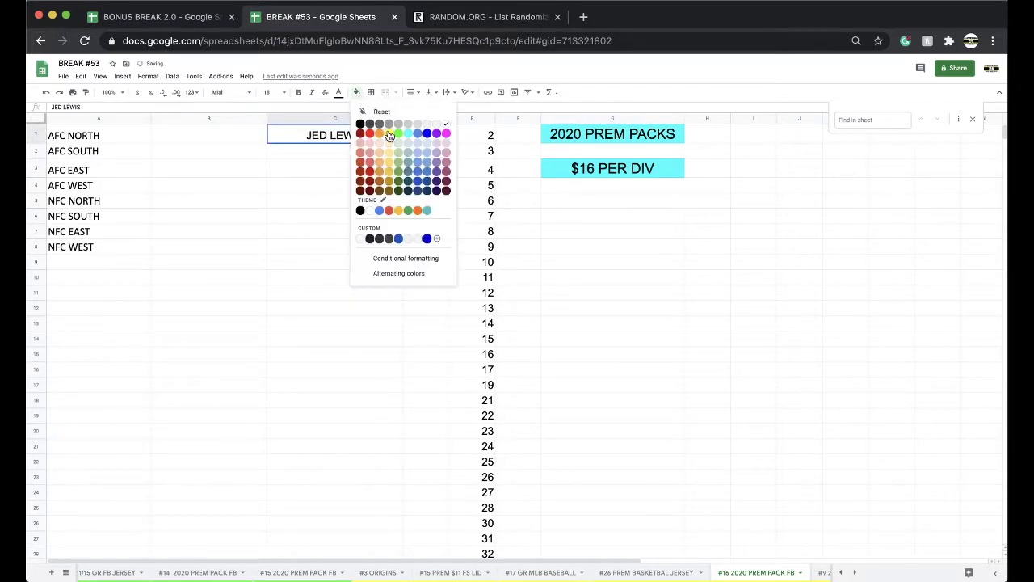
left_click(389, 137)
left_click(538, 572)
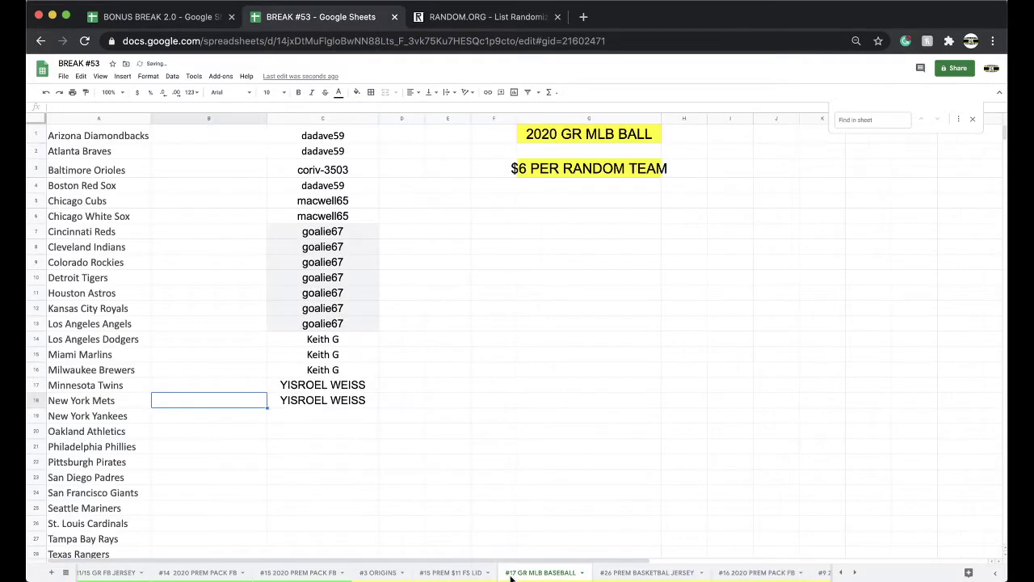
left_click(316, 574)
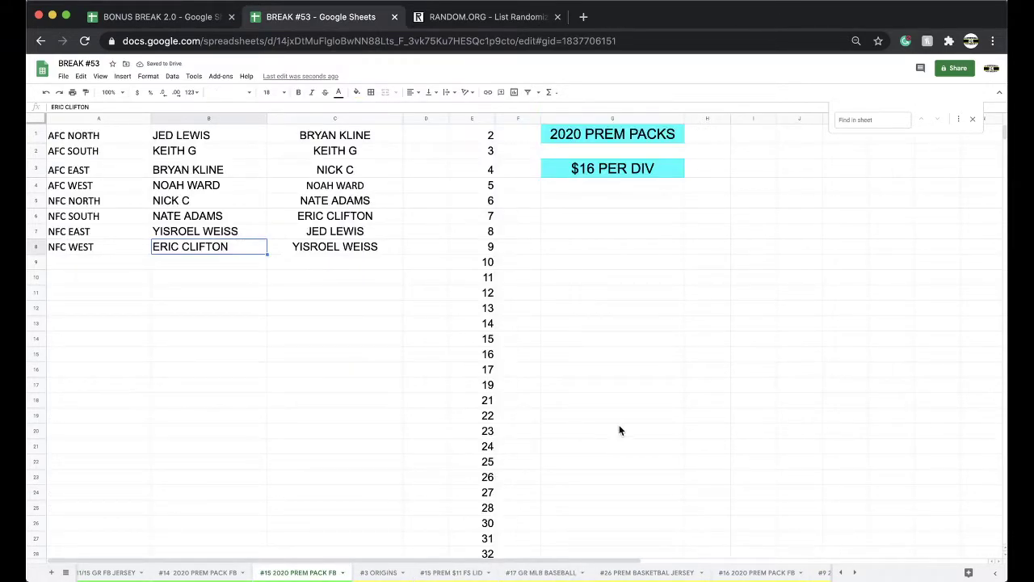